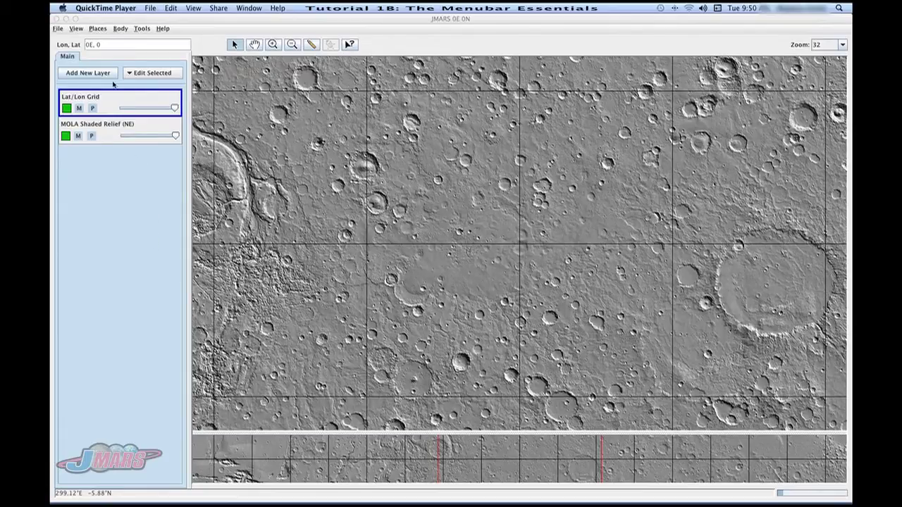
Check Export Image's file types (GIF, BMP, WBMP, JPEG, PNG), then cancel without exporting.
left_click(58, 30)
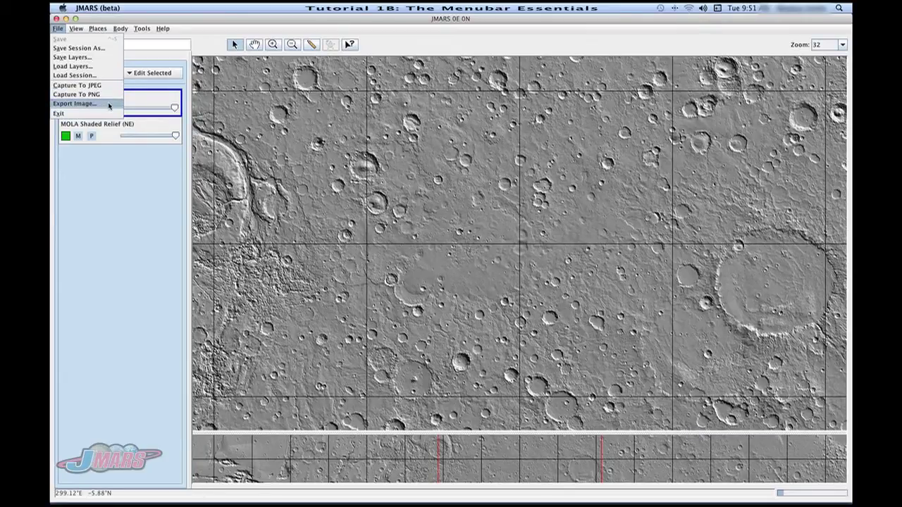
left_click(109, 105)
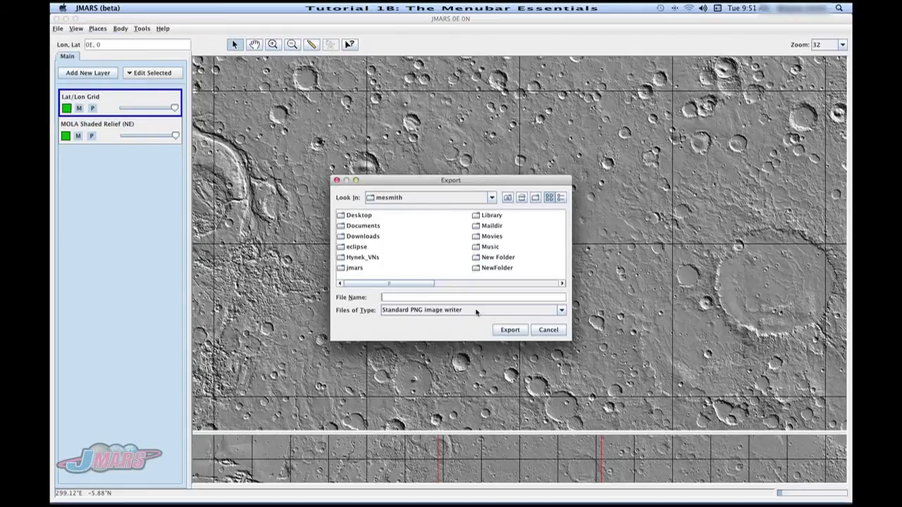
left_click(476, 311)
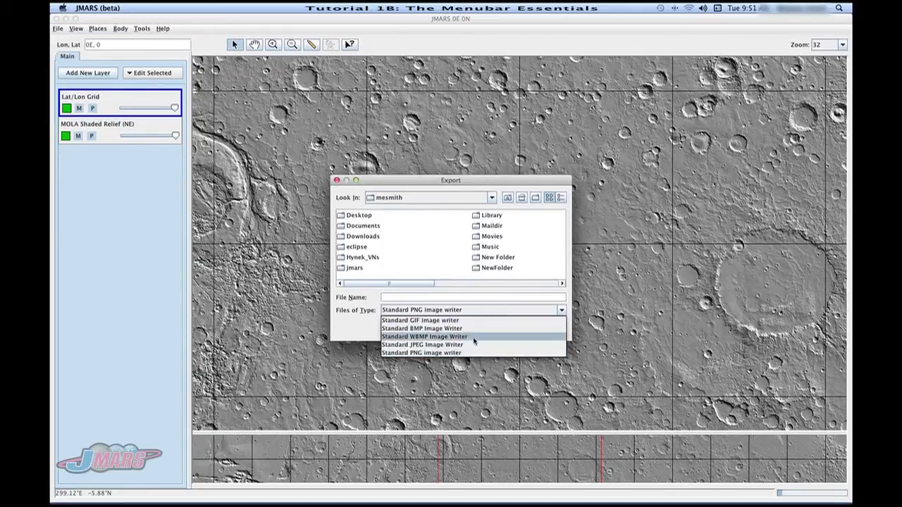
left_click(349, 275)
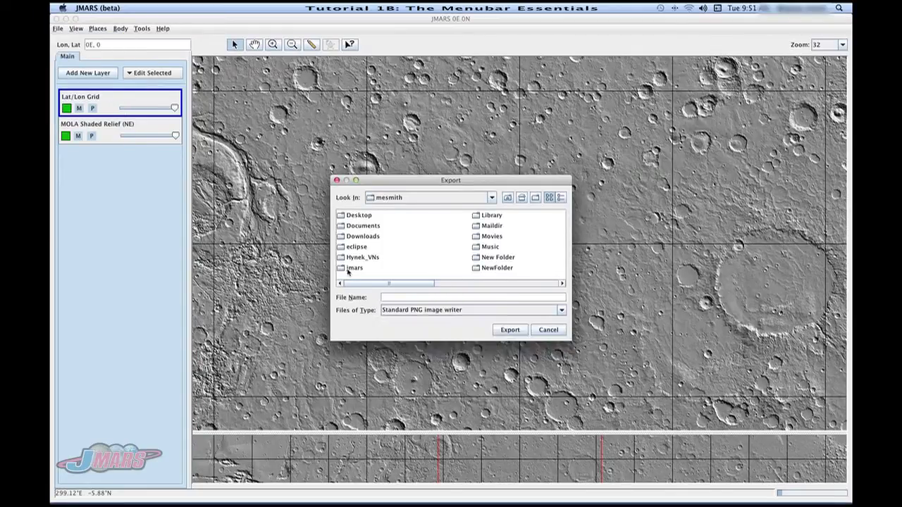
left_click(339, 181)
left_click(58, 29)
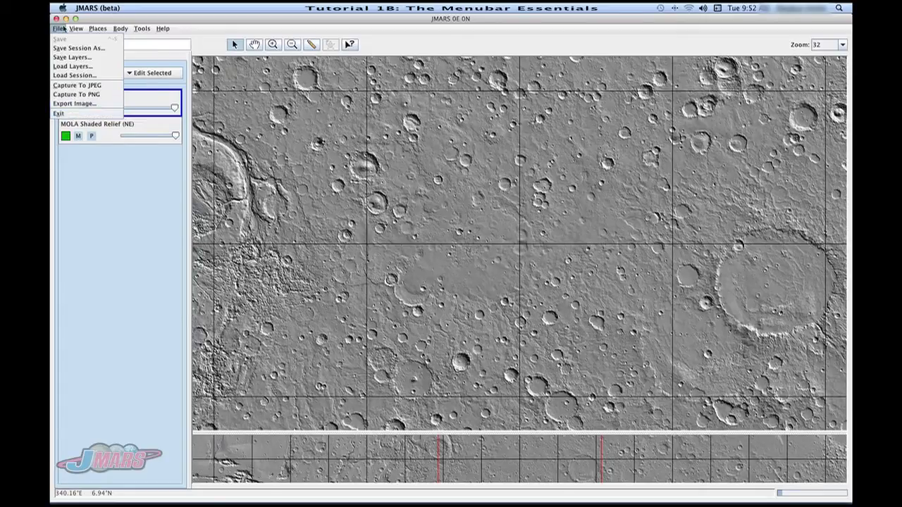
Undock the Layer Manager into a floating window, close it, then dock it back via View.
mouse_move(73, 28)
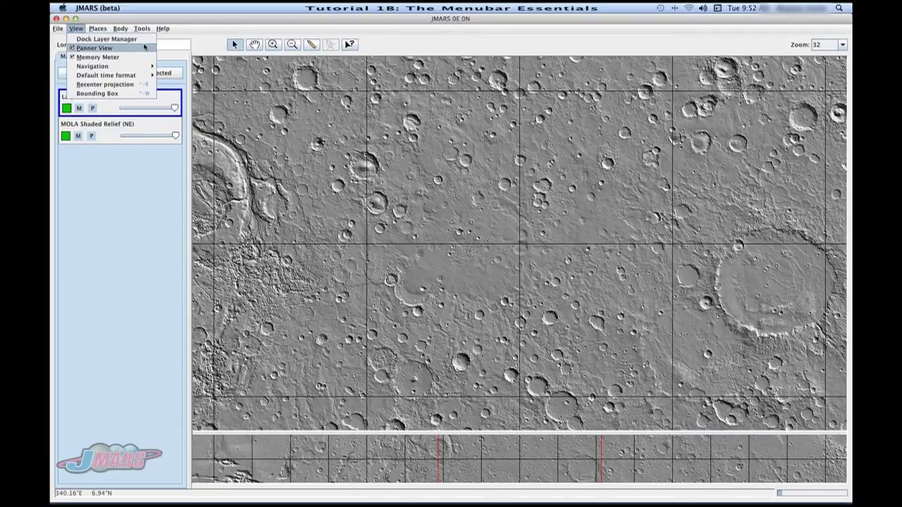
left_click(118, 164)
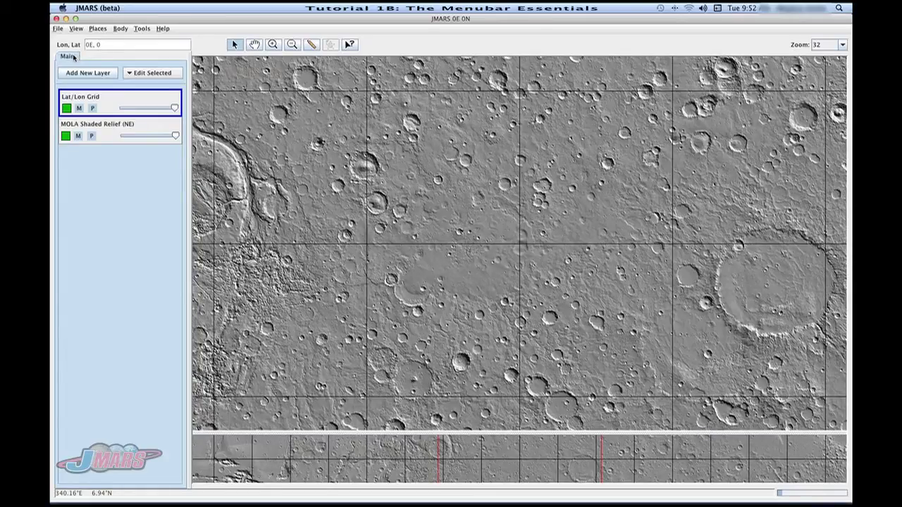
left_click_drag(74, 56, 565, 215)
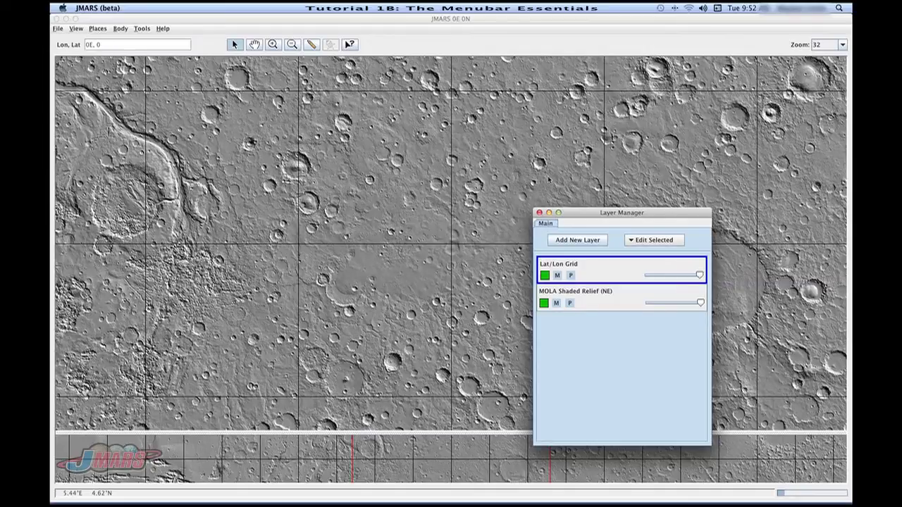
left_click(540, 213)
left_click(76, 28)
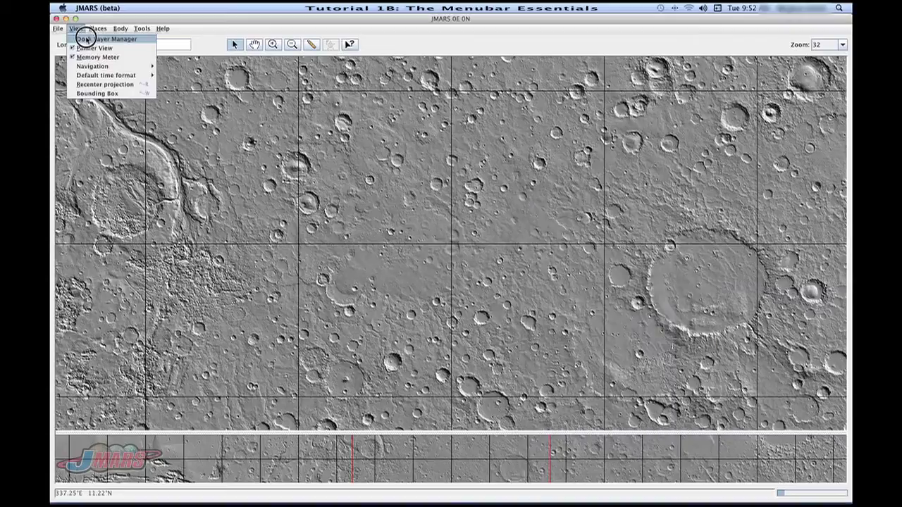
left_click(87, 40)
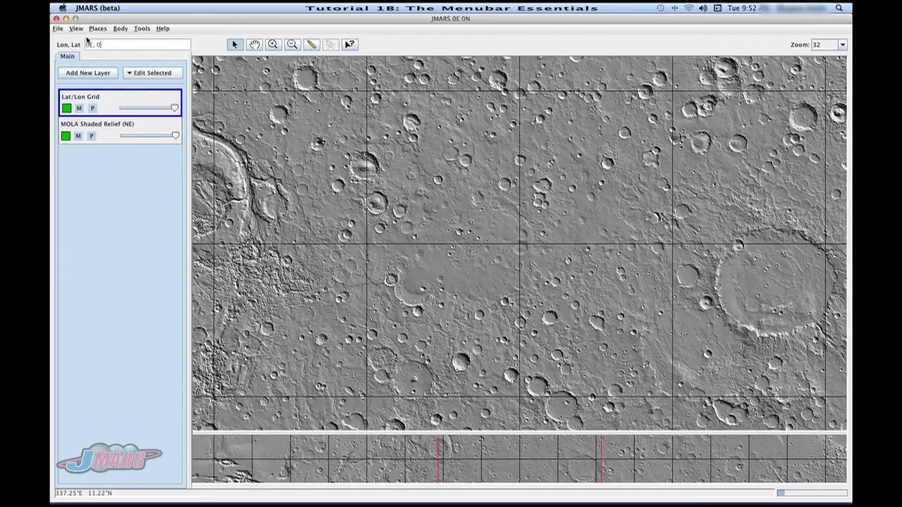
left_click(76, 28)
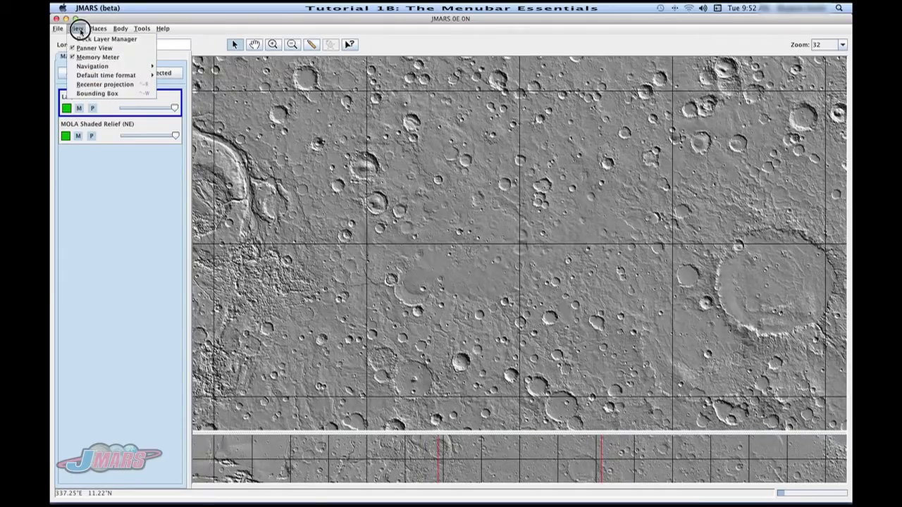
left_click(114, 47)
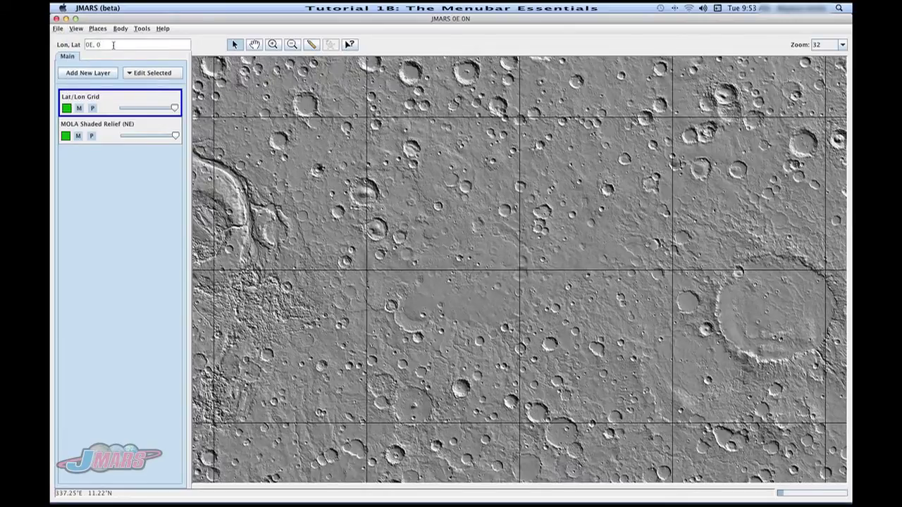
left_click(76, 29)
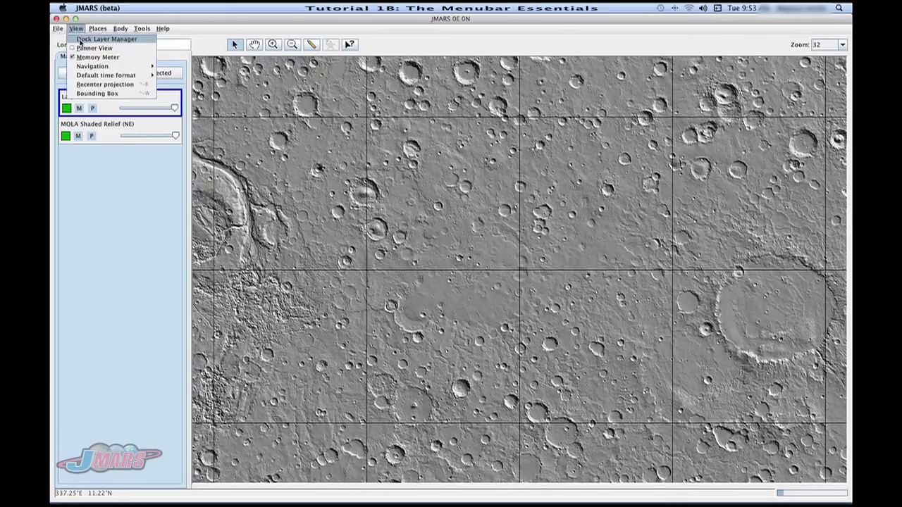
left_click(82, 47)
left_click(77, 29)
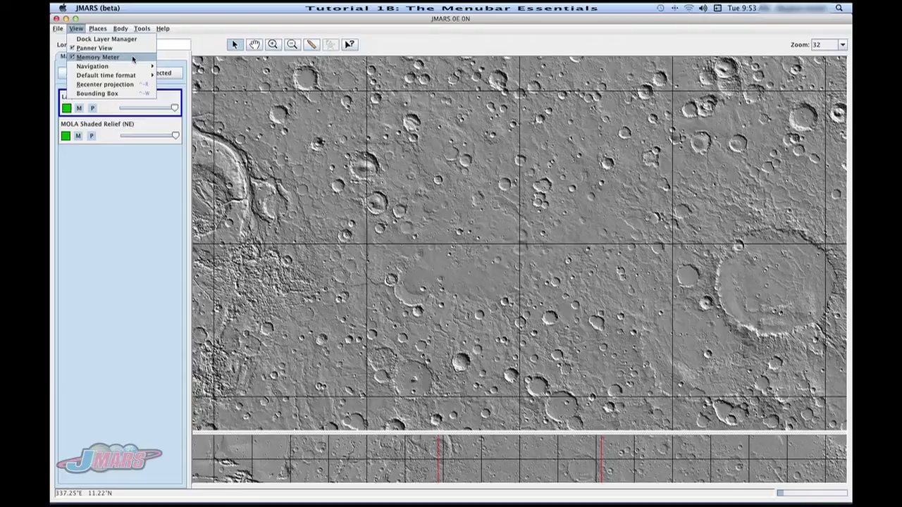
mouse_move(131, 66)
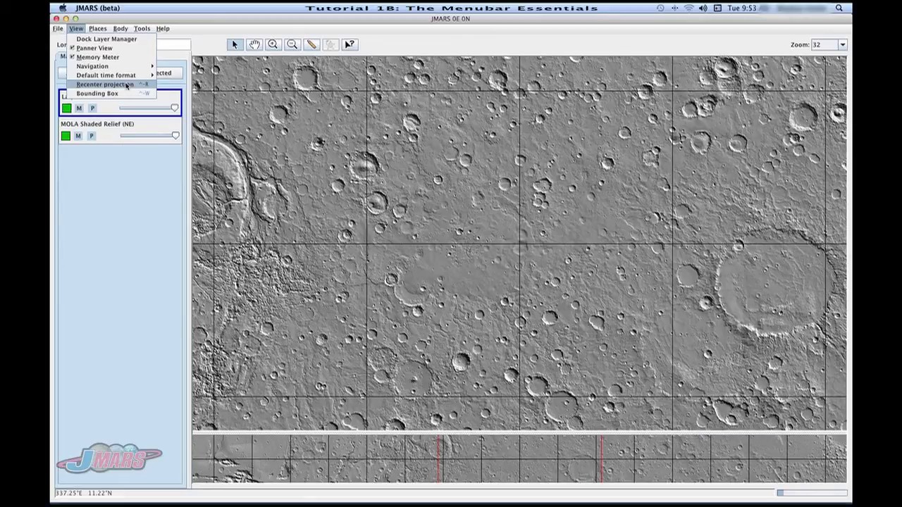
left_click(126, 159)
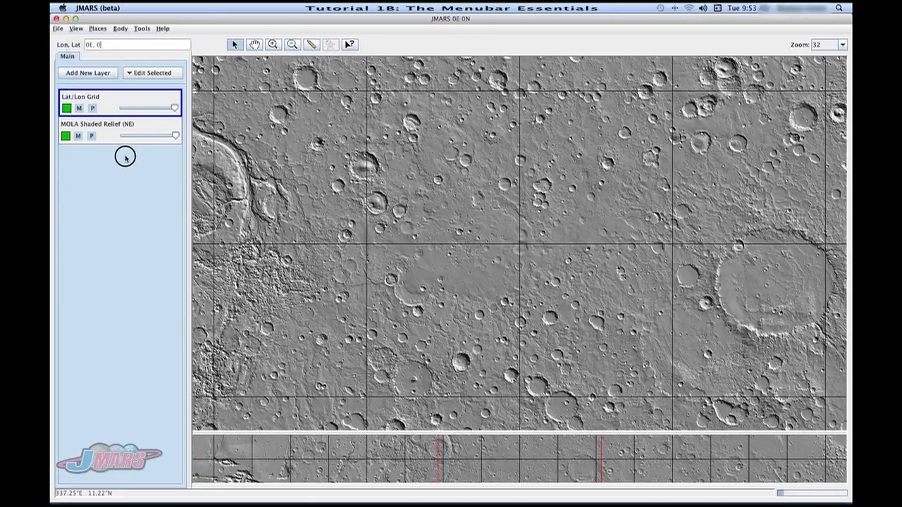
Change the Lon, Lat field to 270E, 90 to centre the map on the north pole.
left_click(114, 44)
key("BackSpace")
type("90")
key("Return")
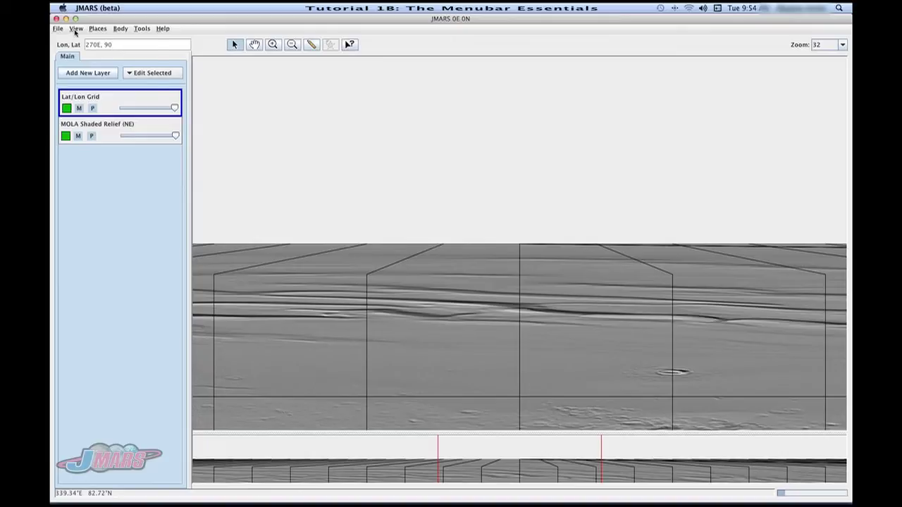
left_click(75, 30)
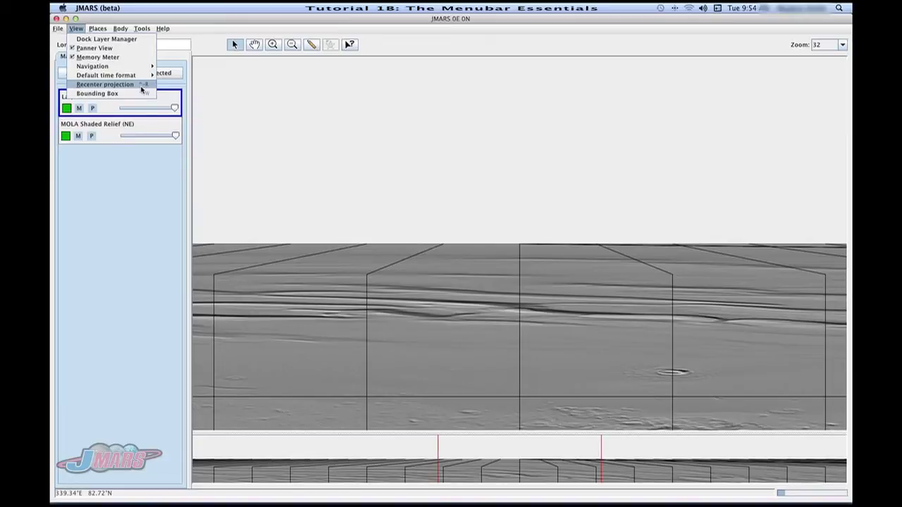
left_click(141, 192)
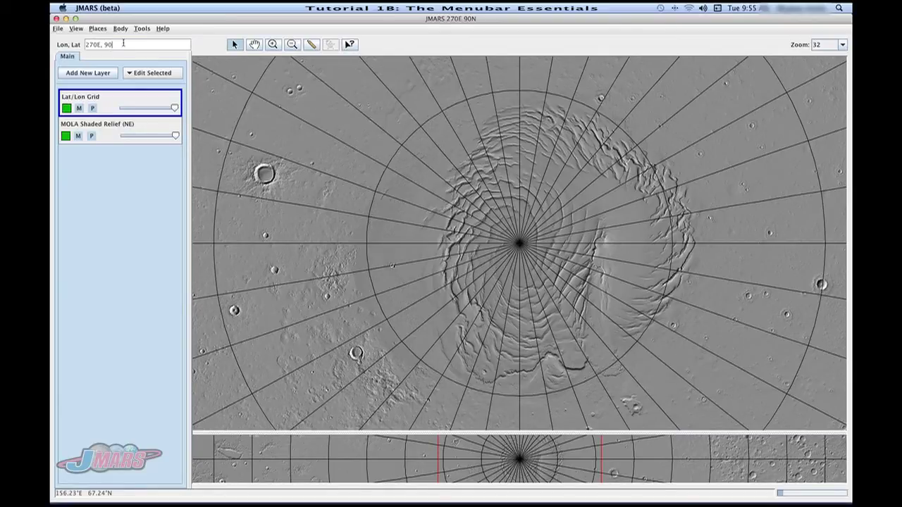
Bookmark the current north-pole view under the label 'test'.
left_click(99, 29)
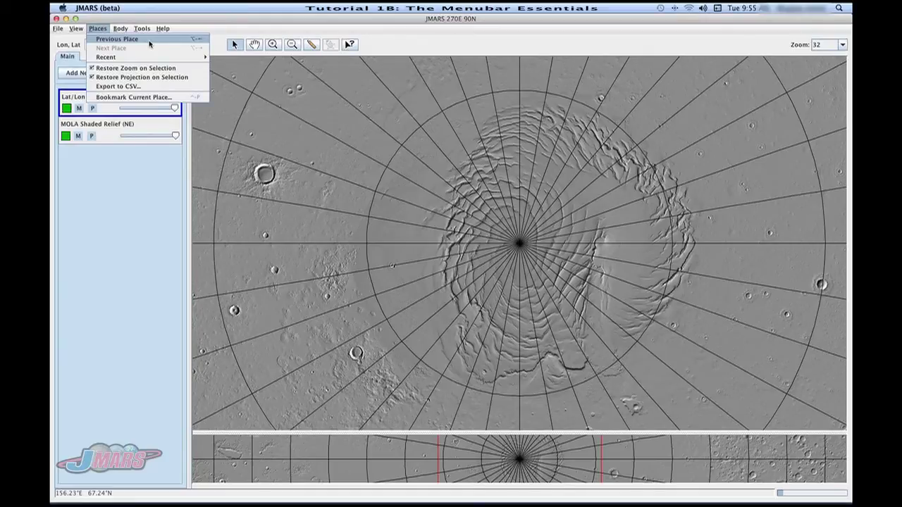
mouse_move(149, 57)
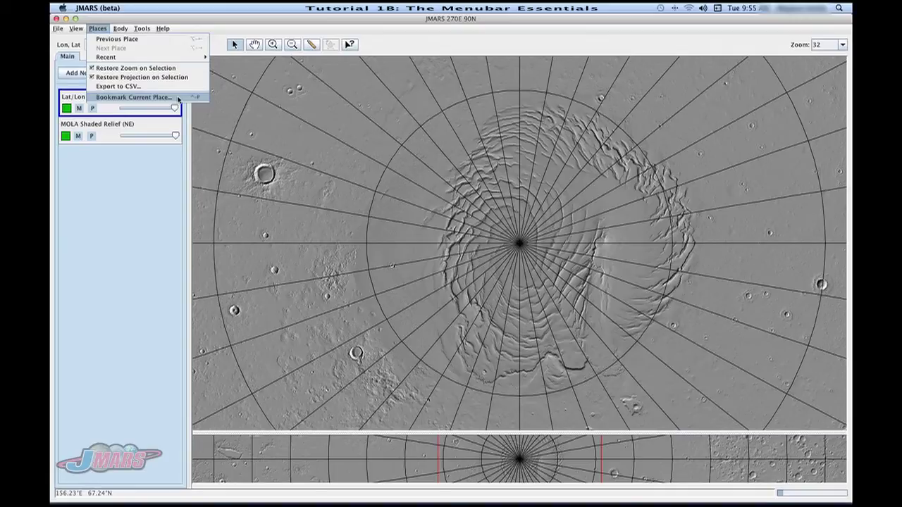
left_click(177, 99)
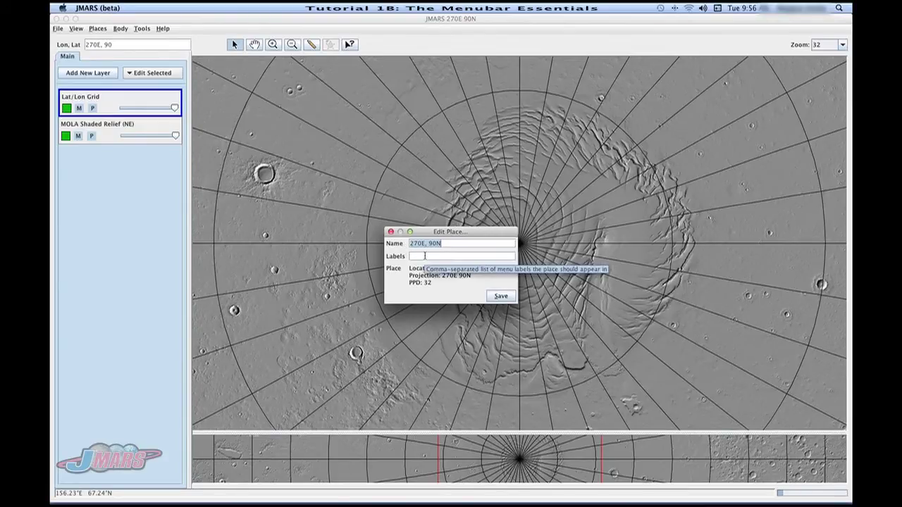
left_click(426, 256)
type("tes")
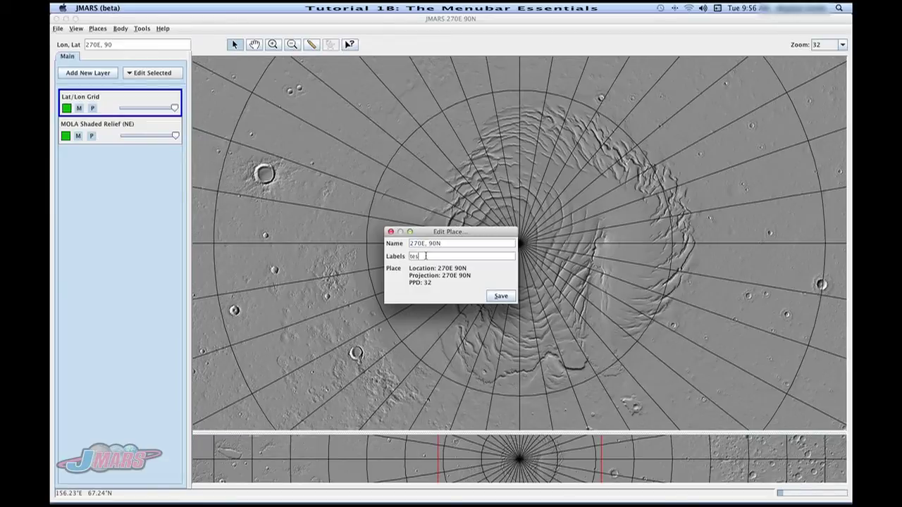
type("t")
left_click(500, 296)
Recentre the map on 0E, 0 via the Lon, Lat field.
left_click(120, 47)
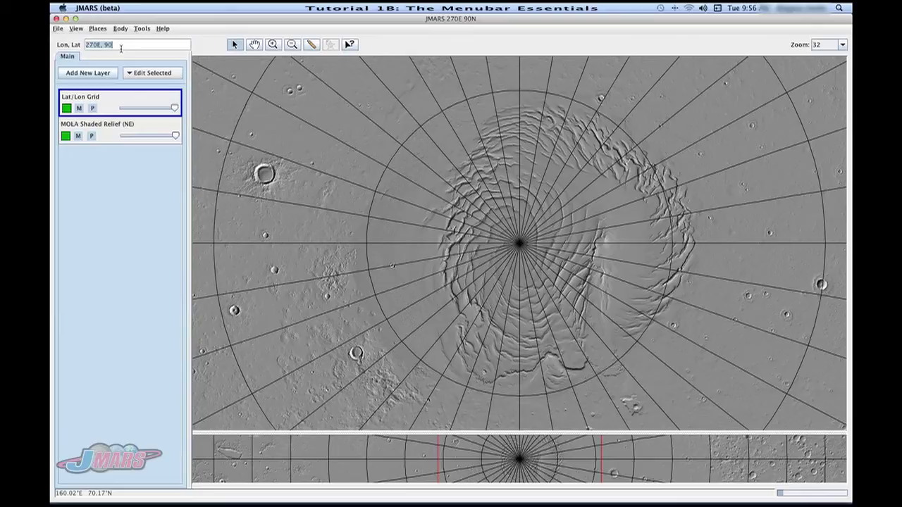
type("0E, 0")
key("Return")
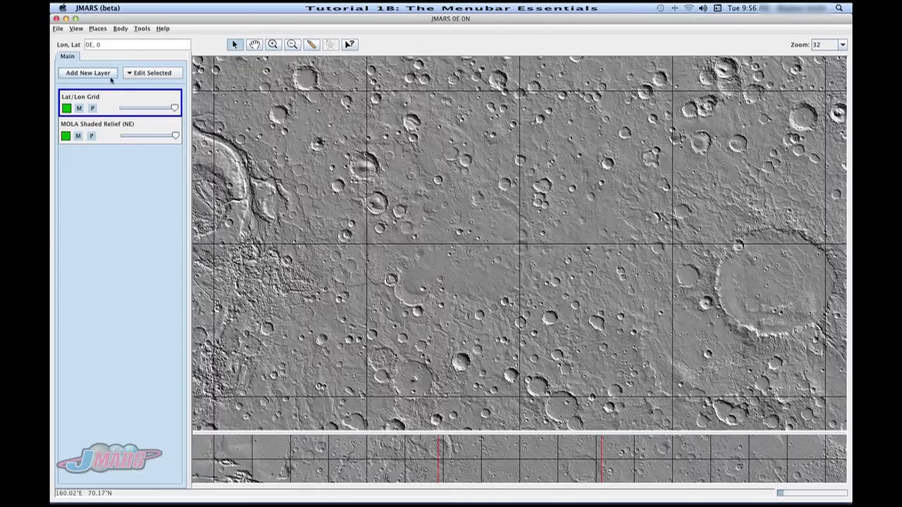
Jump to the 'test' bookmark at 270E, 90N from the Places menu.
left_click(101, 30)
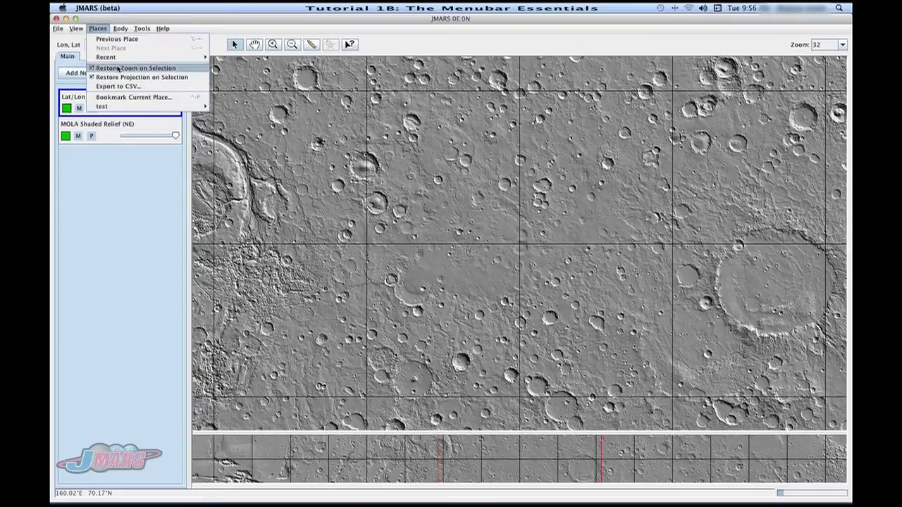
mouse_move(134, 106)
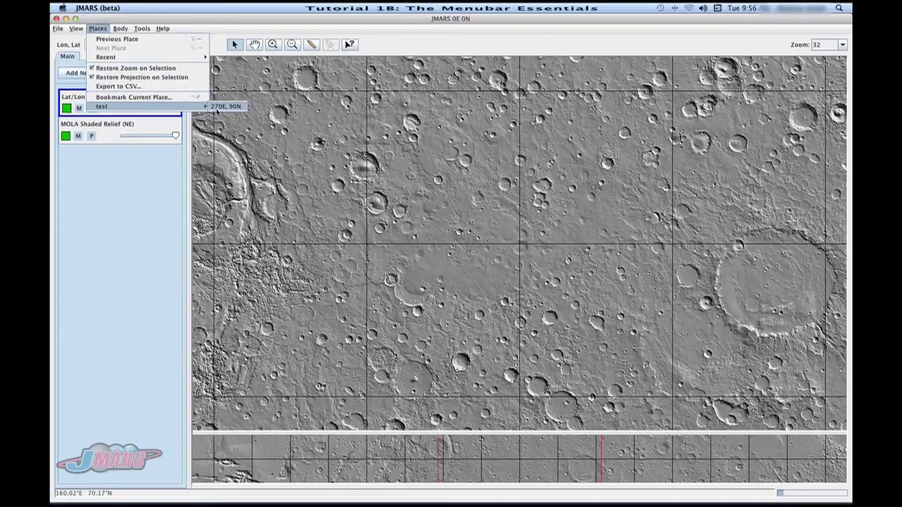
mouse_move(218, 111)
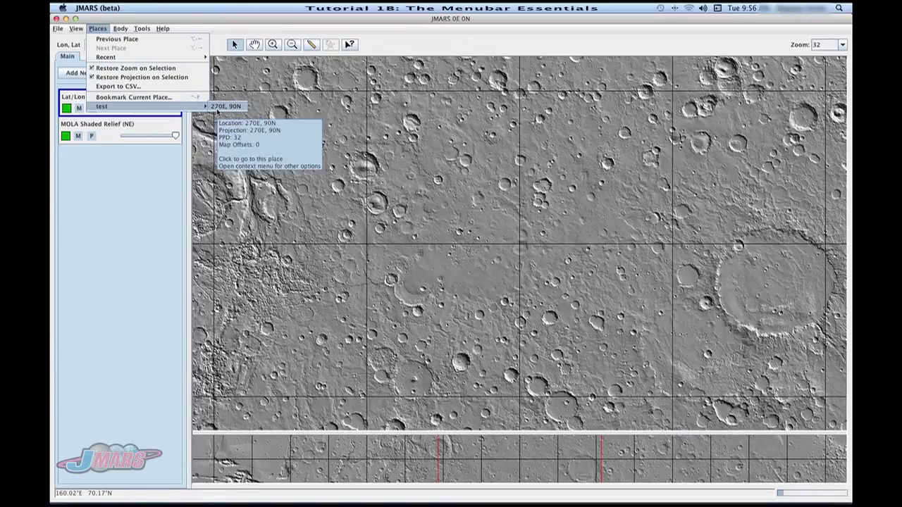
left_click(217, 111)
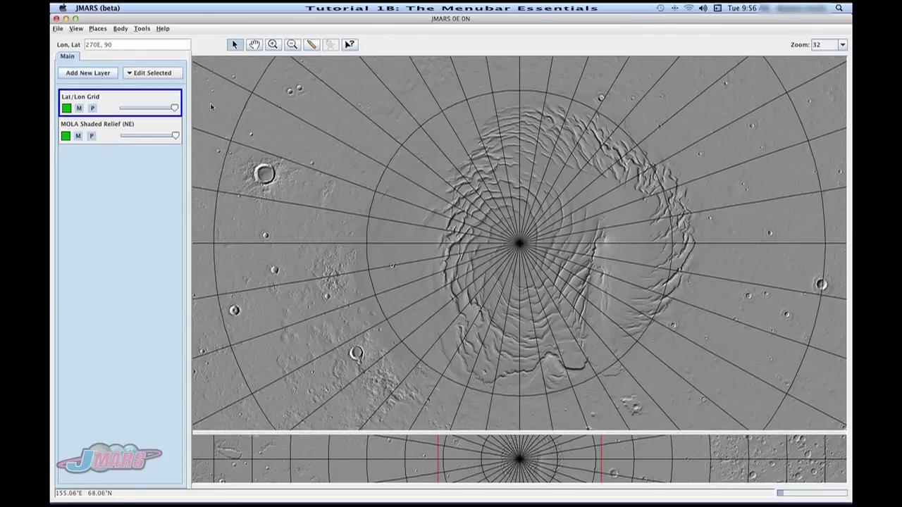
Review the Tools menu entries, then show the Help menu commands.
left_click(144, 28)
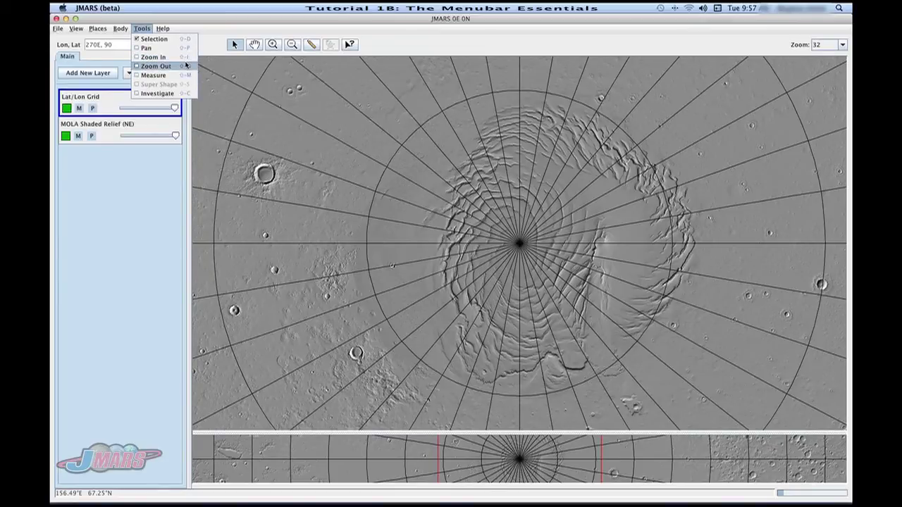
mouse_move(168, 32)
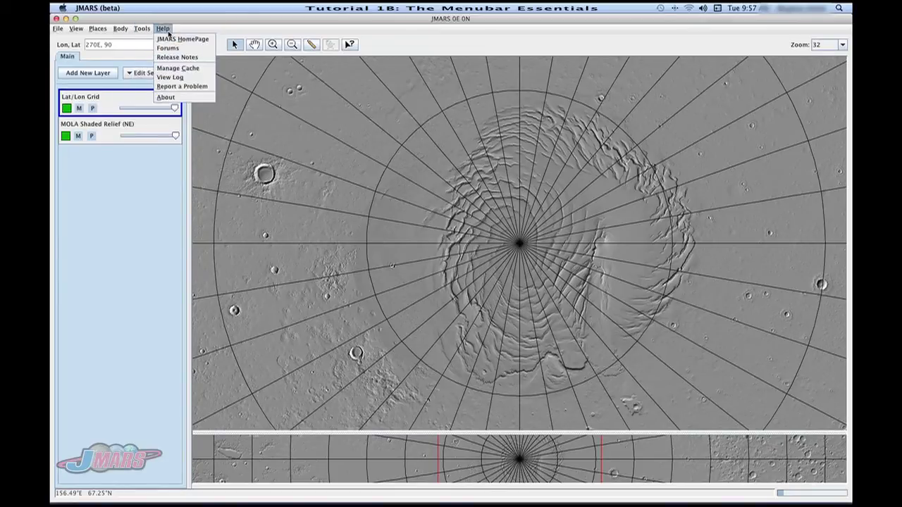
View the JMARS HomePage in Safari, close the browser, and reopen JMARS's Help menu.
left_click(203, 43)
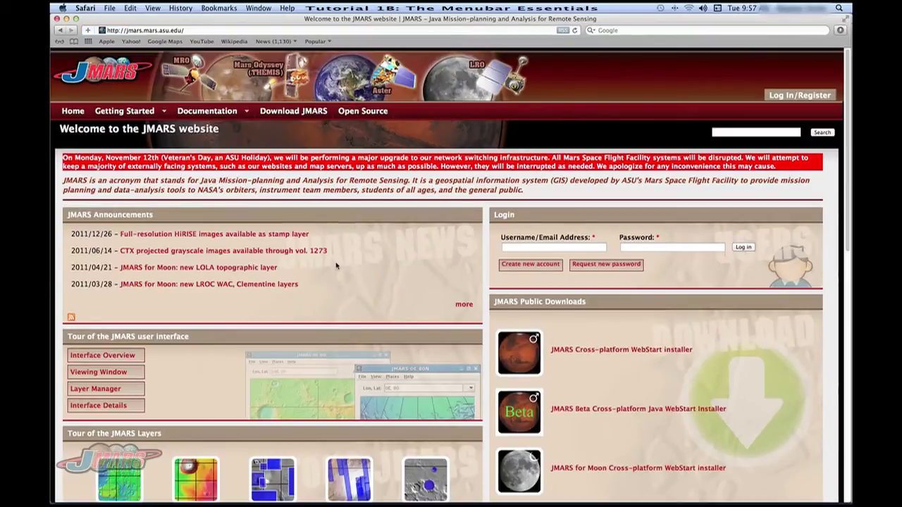
scroll(282, 296, "down", 5)
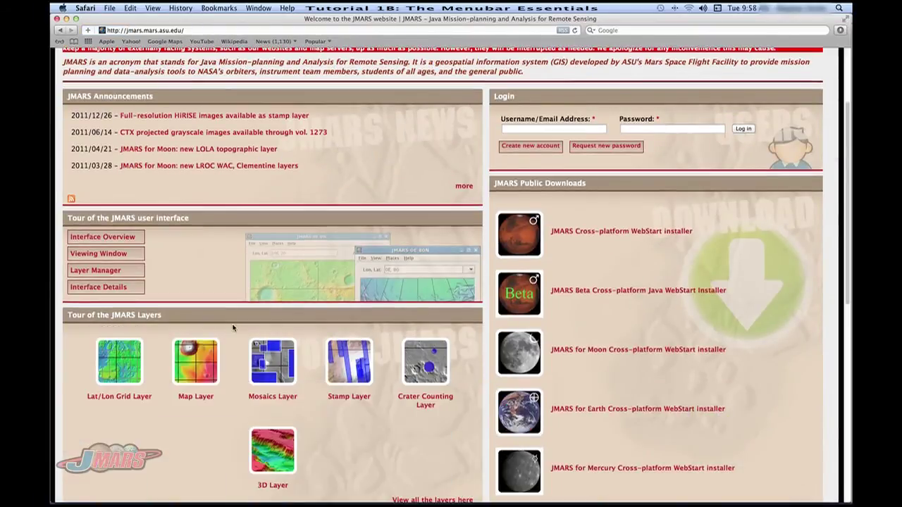
scroll(233, 328, "up", 4)
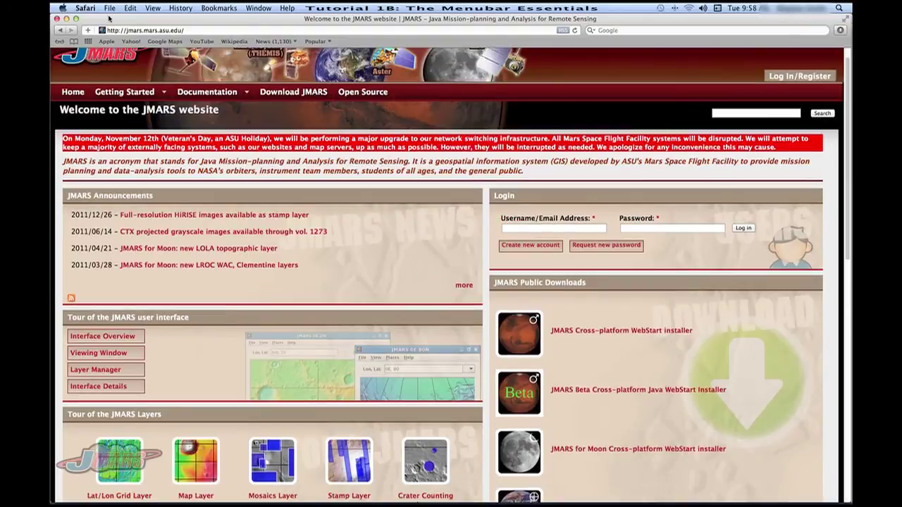
left_click(66, 19)
left_click(162, 28)
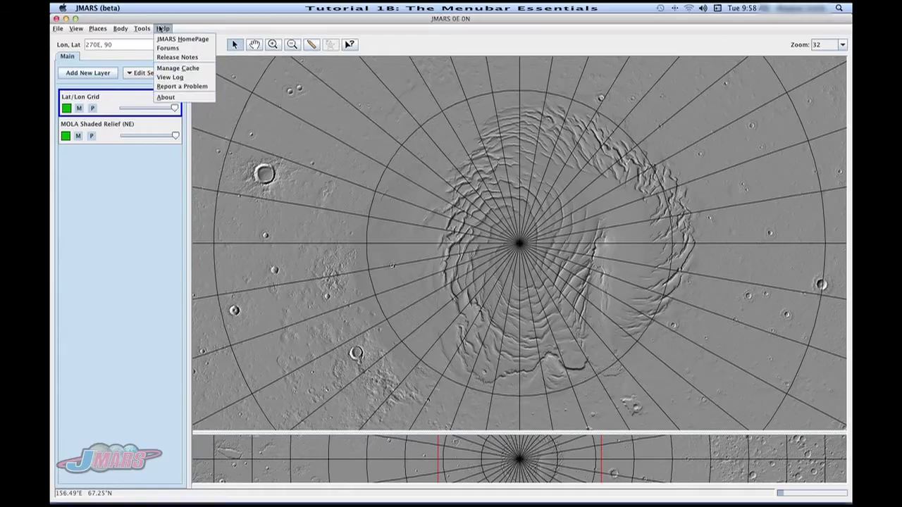
Clean the disk cache in Cache Manager from 381 MB down to 1 MB.
left_click(208, 71)
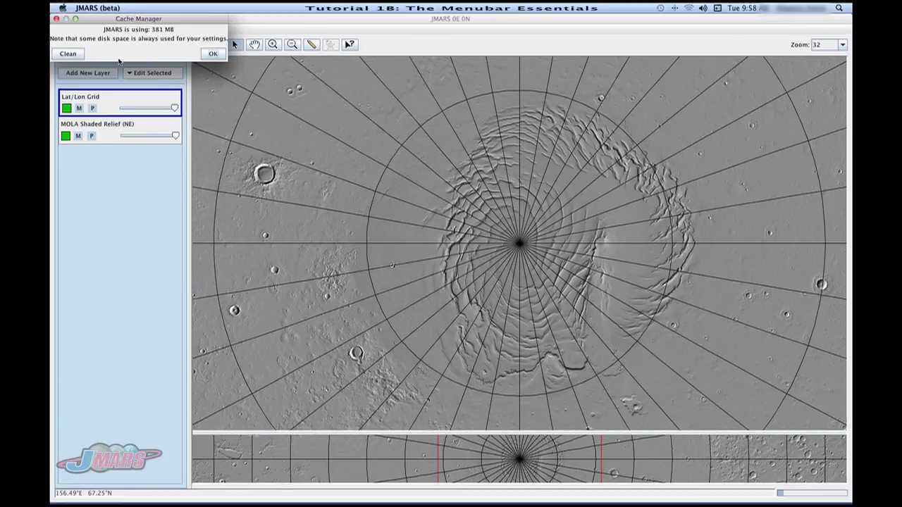
left_click(77, 55)
left_click(213, 54)
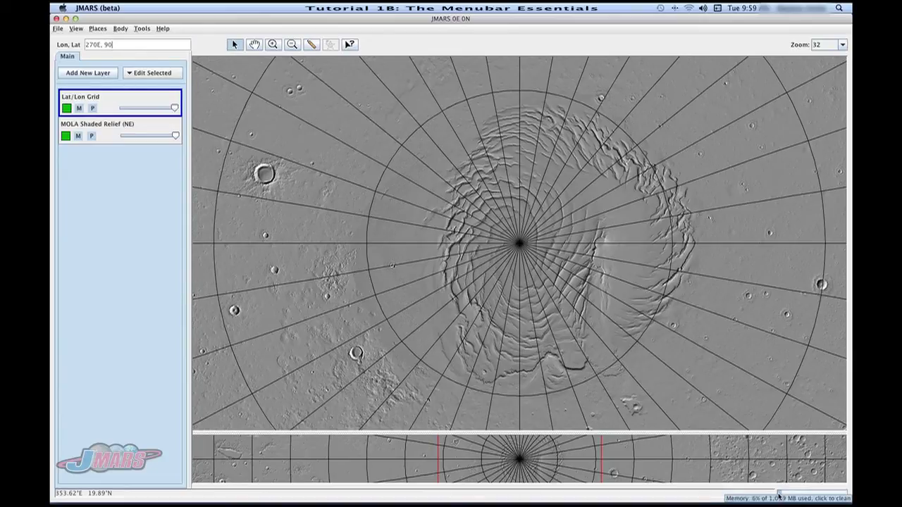
Open the Report a Problem form from Help and move it to the map's centre.
left_click(163, 29)
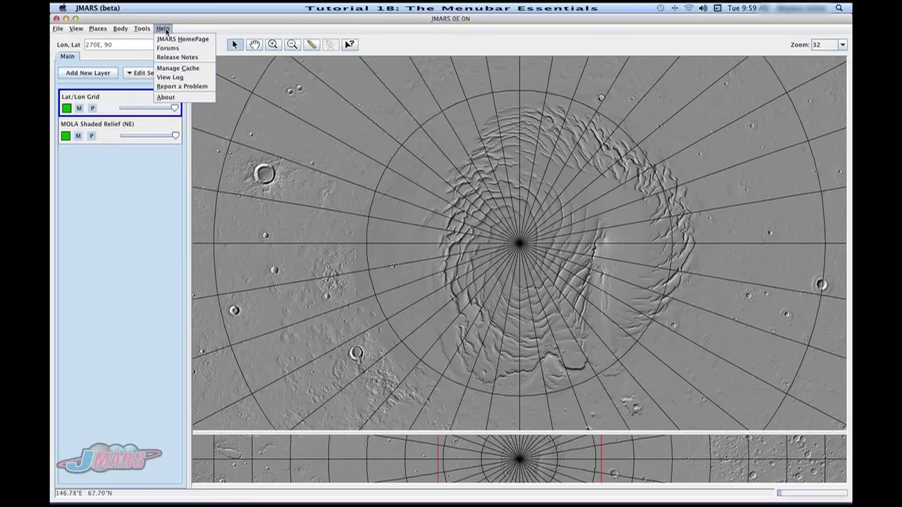
left_click(196, 87)
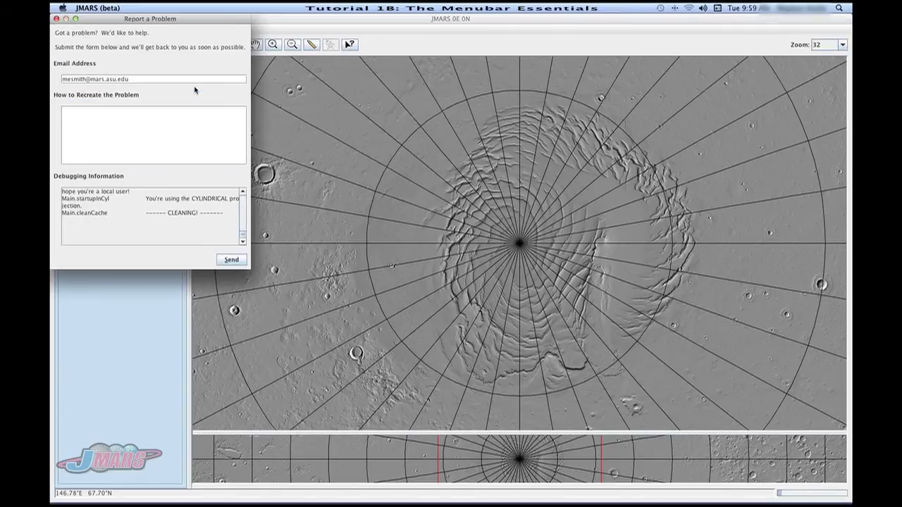
left_click_drag(152, 21, 461, 147)
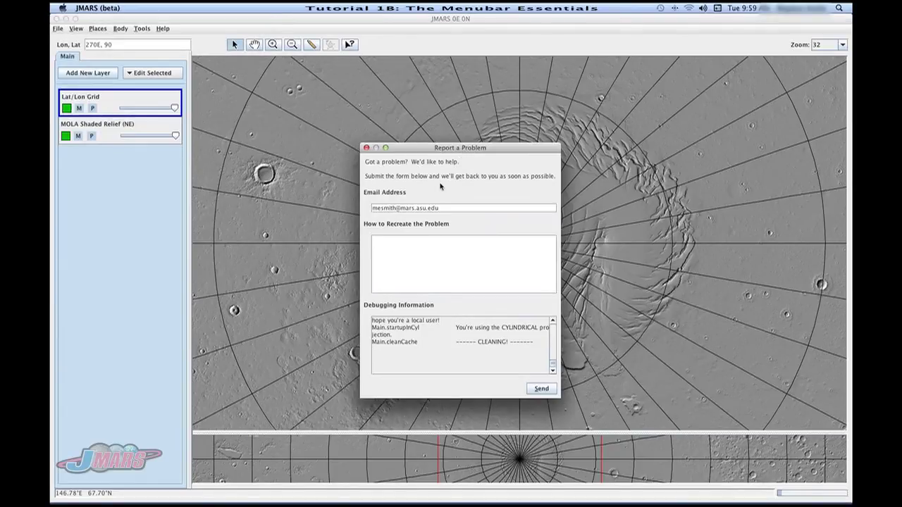